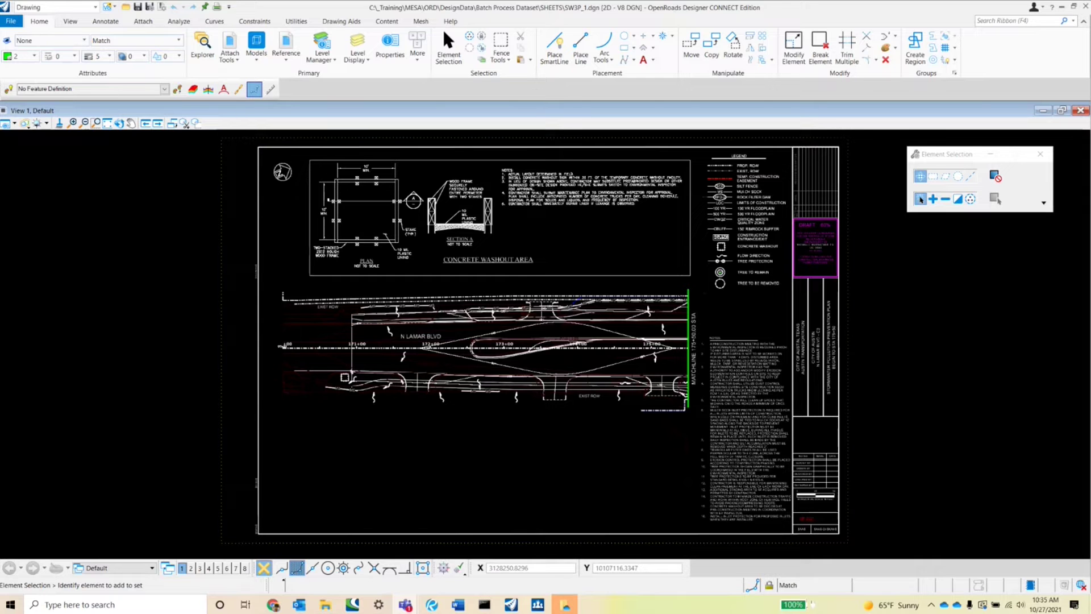
# Step: Start an untitled Batch Process job from File > Tools and place its dialog left of the view
pyautogui.click(12, 21)
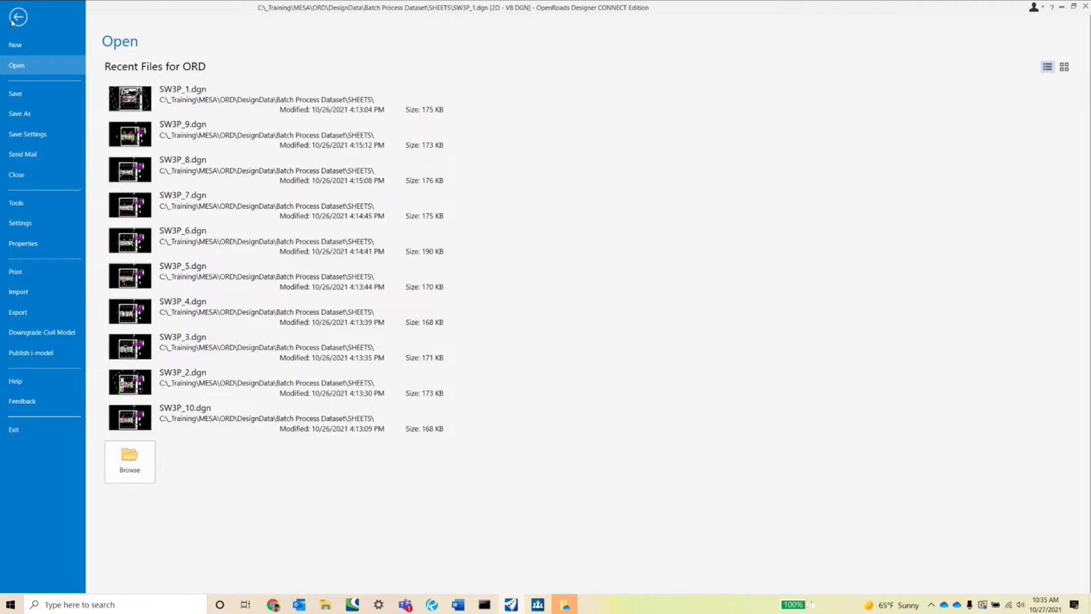
pyautogui.click(27, 207)
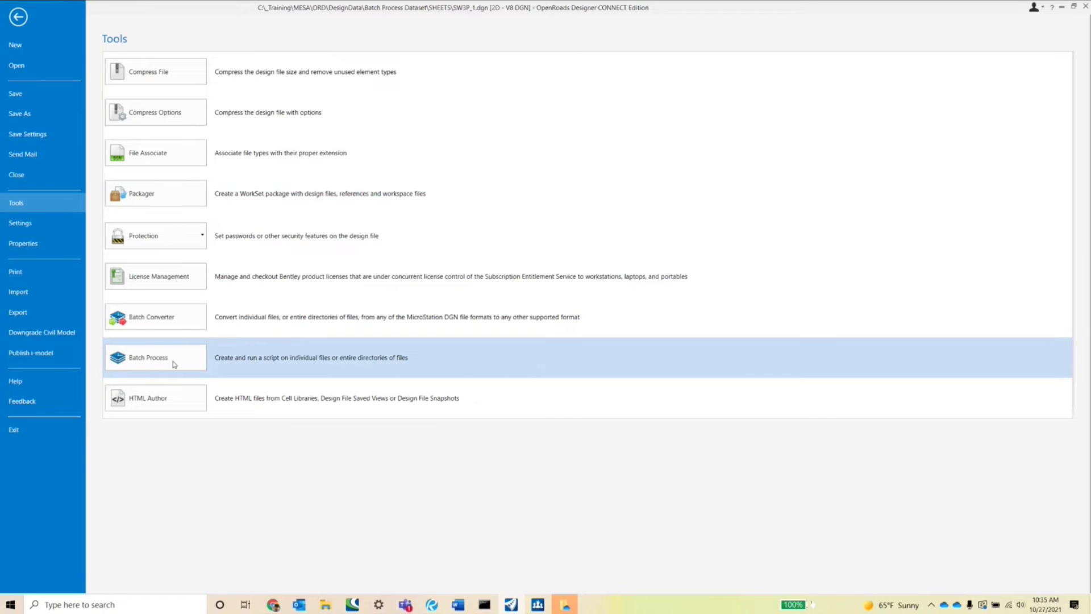
pyautogui.click(155, 357)
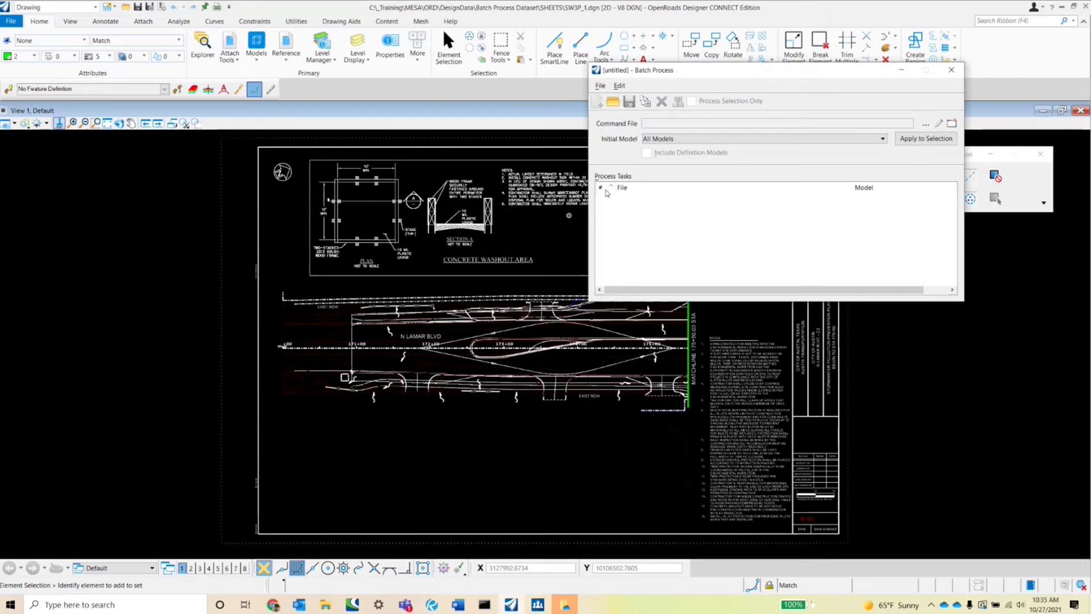
pyautogui.moveTo(757, 76); pyautogui.dragTo(301, 193)
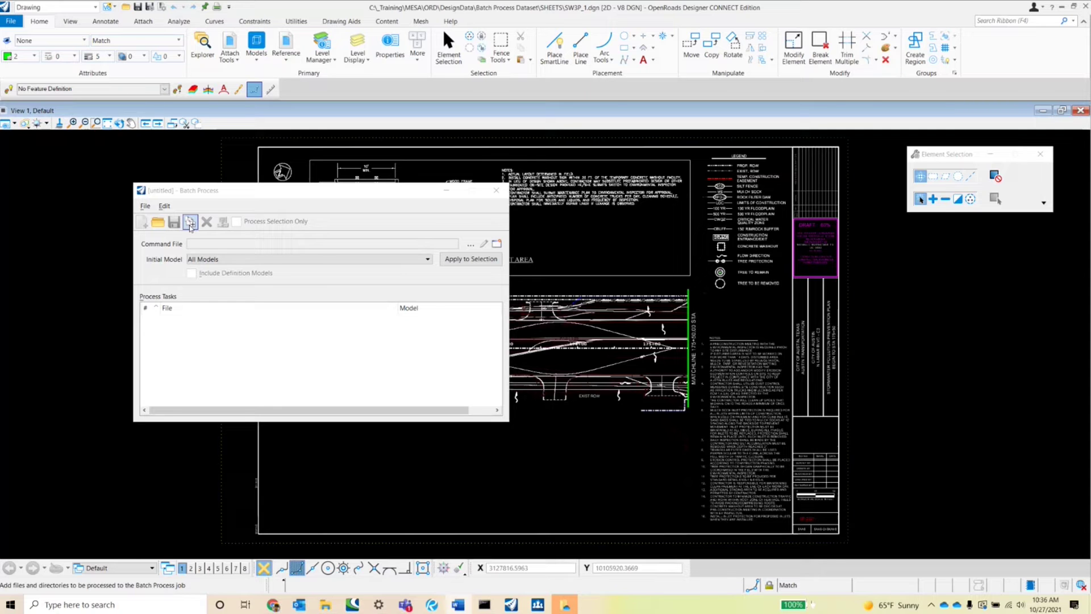
# Step: Drag SW3P_1.dgn from the SHEETS folder in File Explorer into the Process Tasks list
pyautogui.click(190, 222)
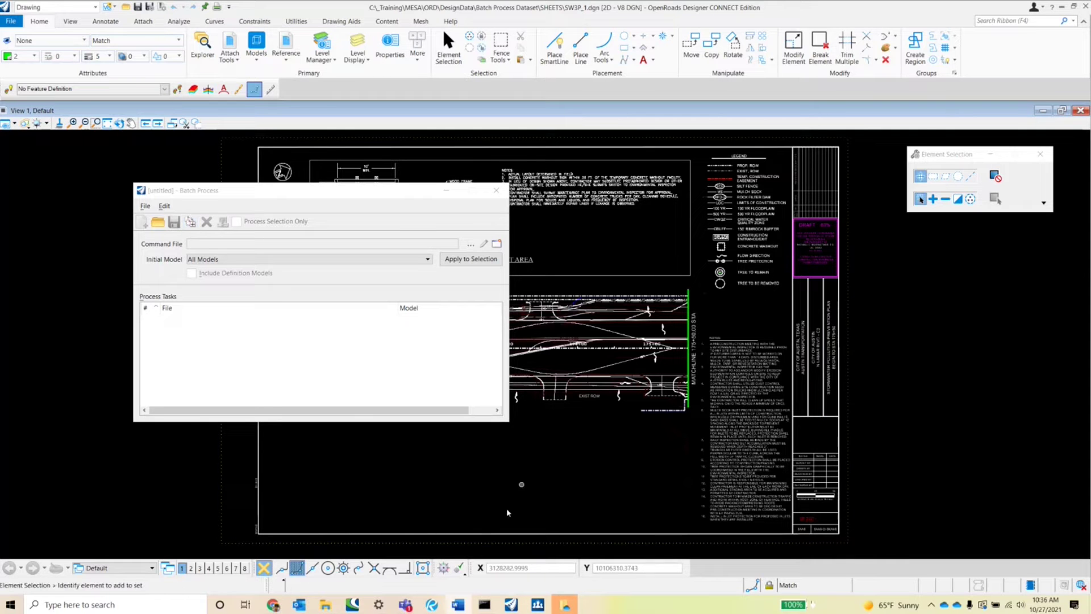
pyautogui.click(325, 604)
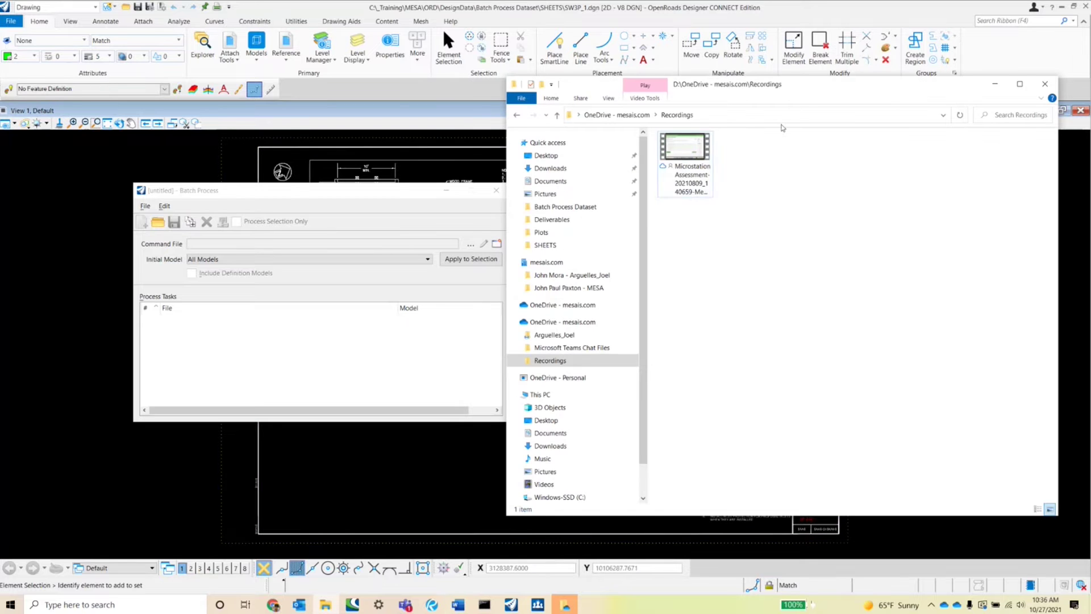
pyautogui.click(771, 75)
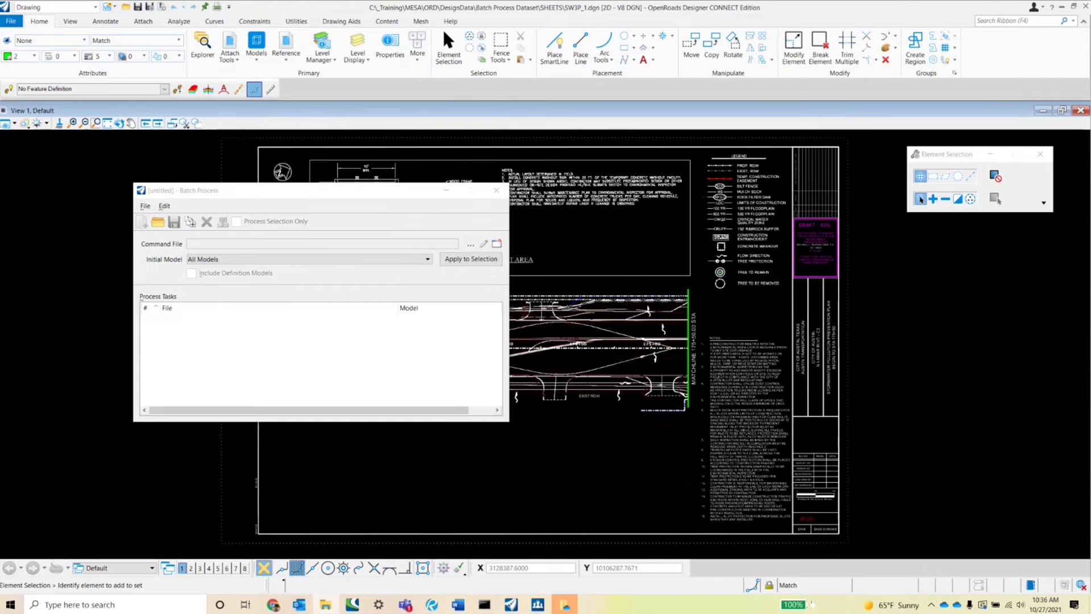
pyautogui.click(565, 604)
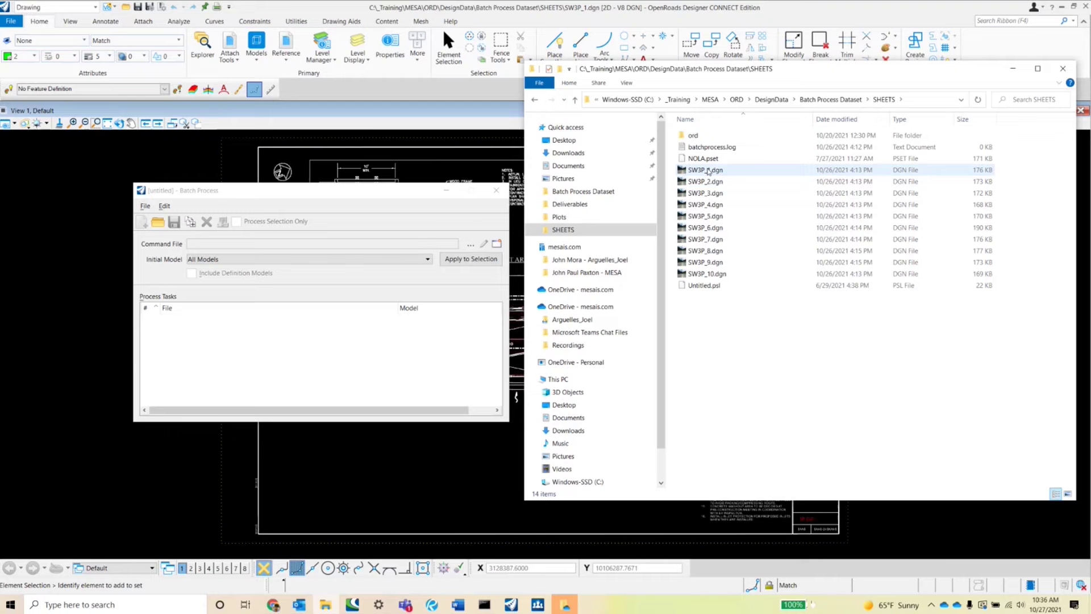
pyautogui.moveTo(708, 170); pyautogui.dragTo(288, 361)
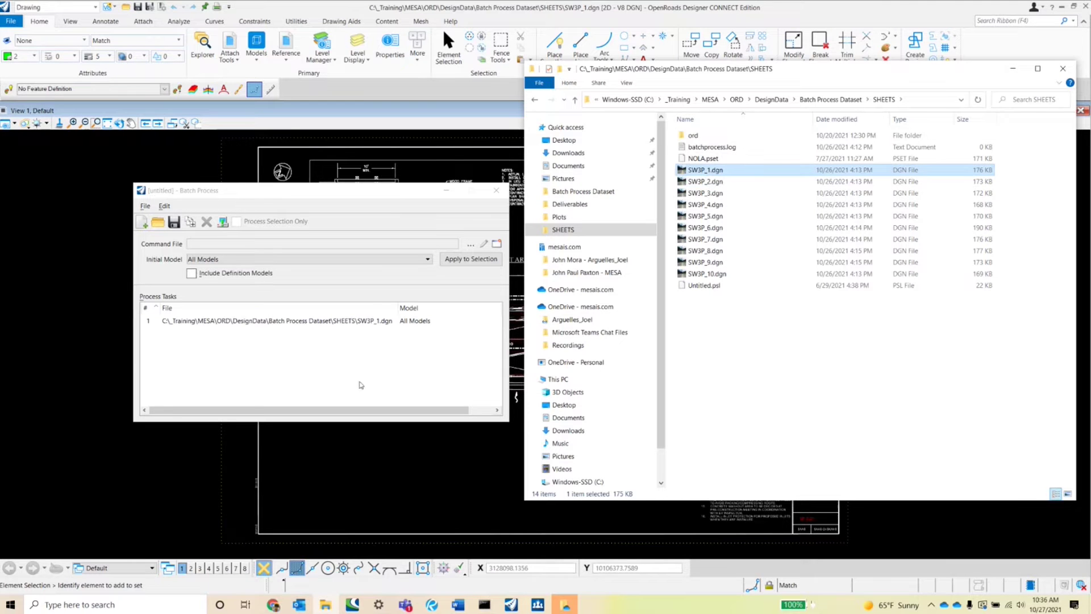
pyautogui.click(1013, 69)
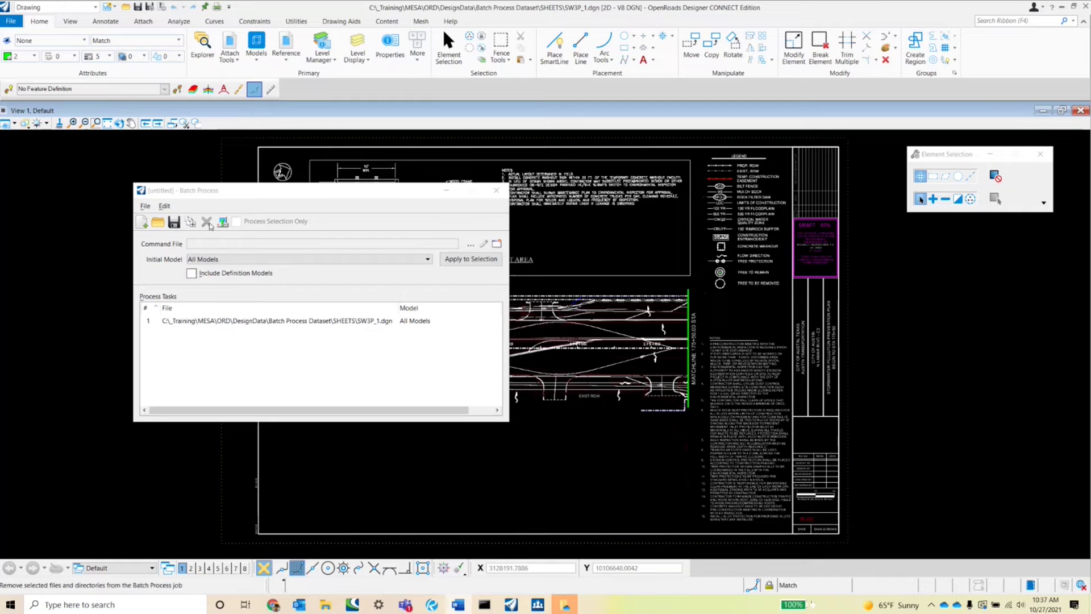
pyautogui.click(247, 321)
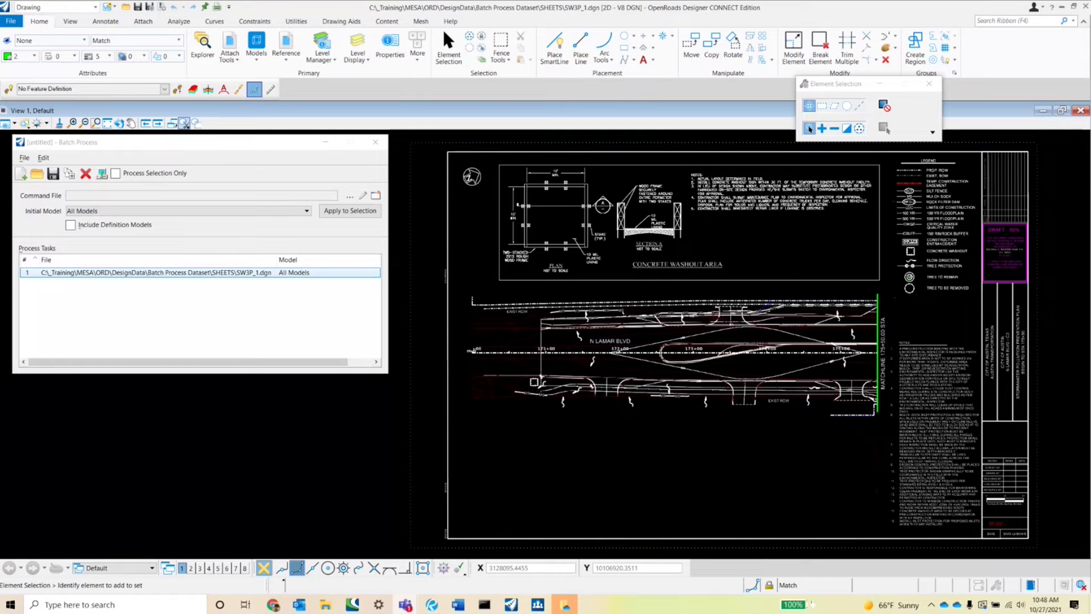
# Step: Find Key-in by searching the ribbon for 'key' and place its window below Batch Process
pyautogui.click(989, 23)
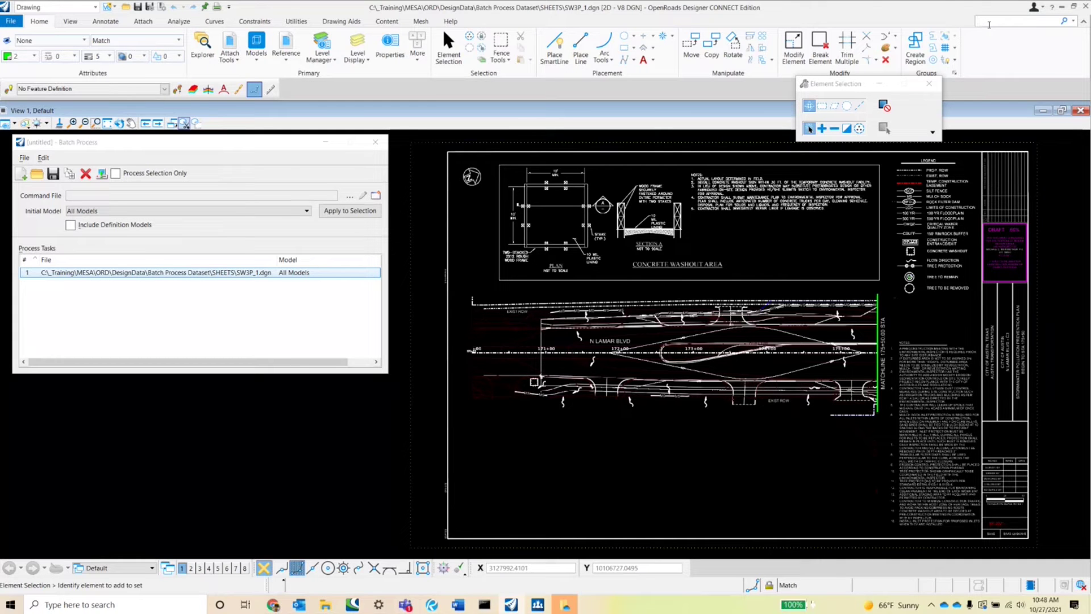
pyautogui.write('key')
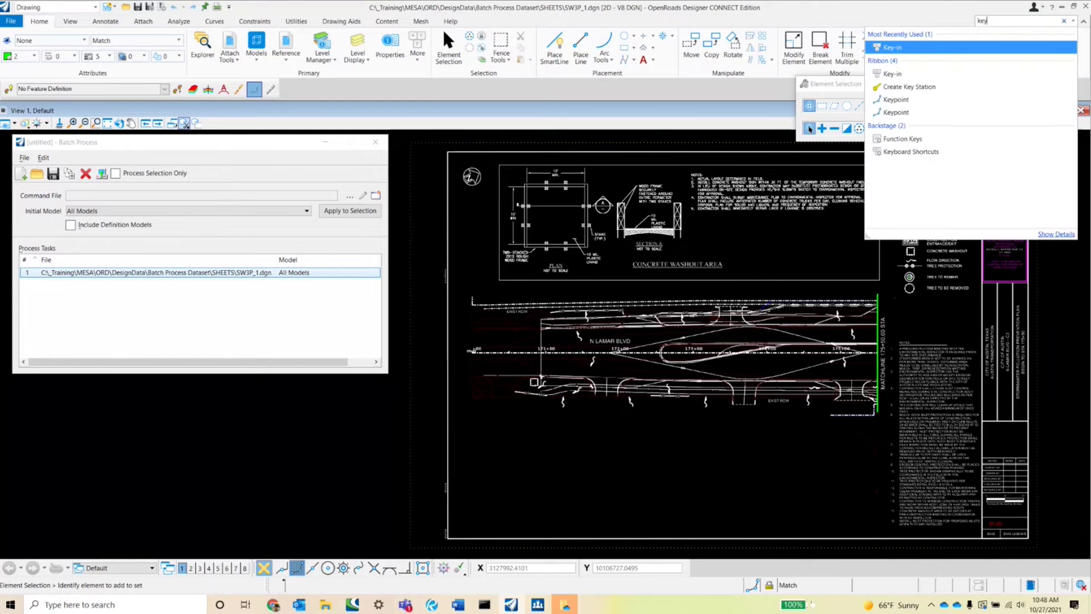
pyautogui.click(896, 52)
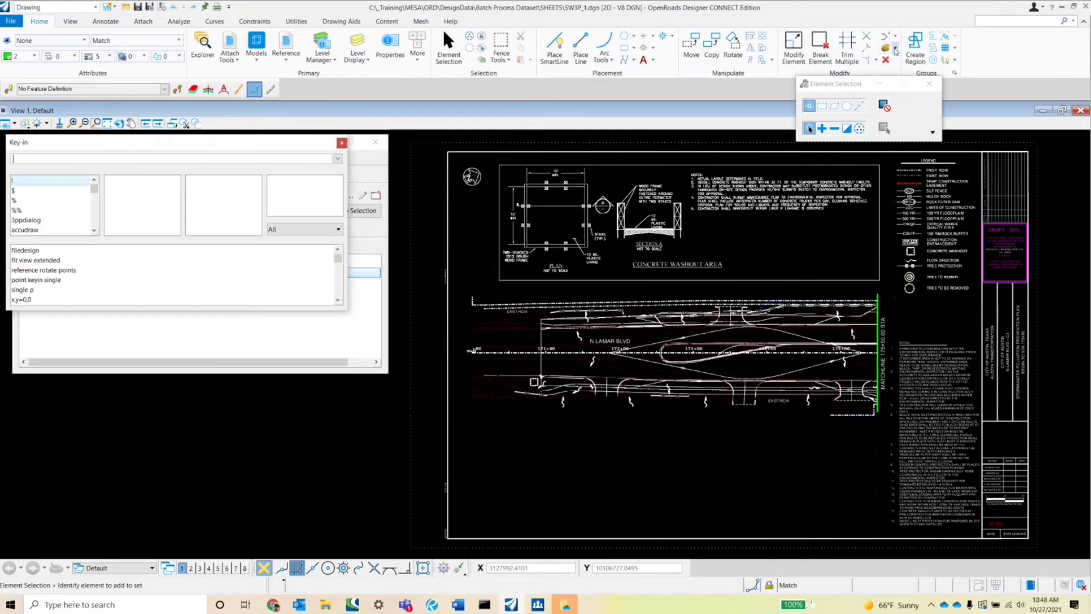
pyautogui.moveTo(206, 151); pyautogui.dragTo(230, 388)
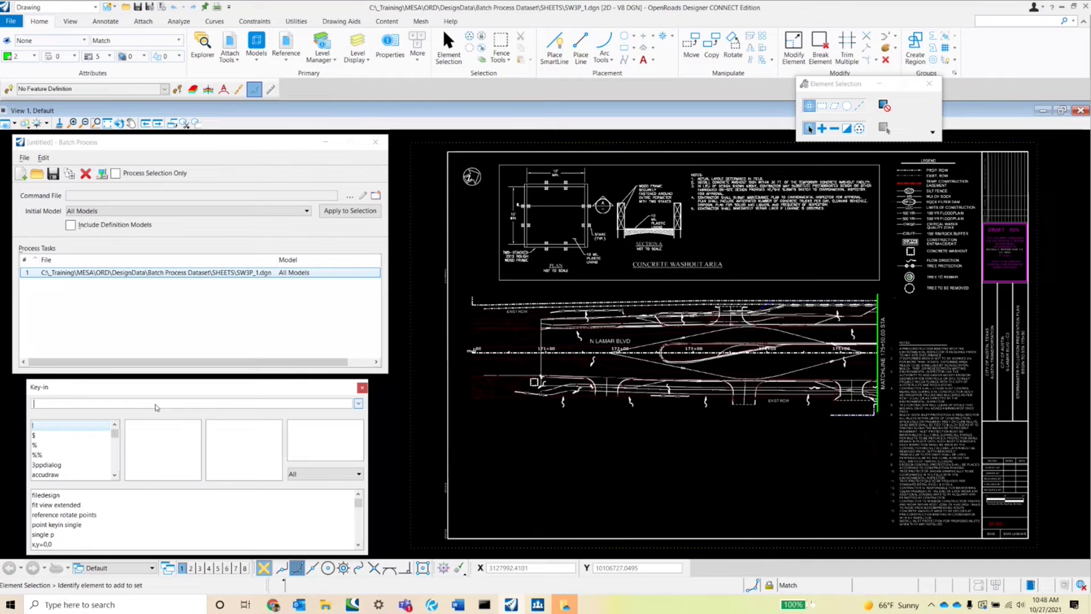
# Step: Run the key-in 'level set display ON Dim' to turn on the Dim level
pyautogui.write('level set')
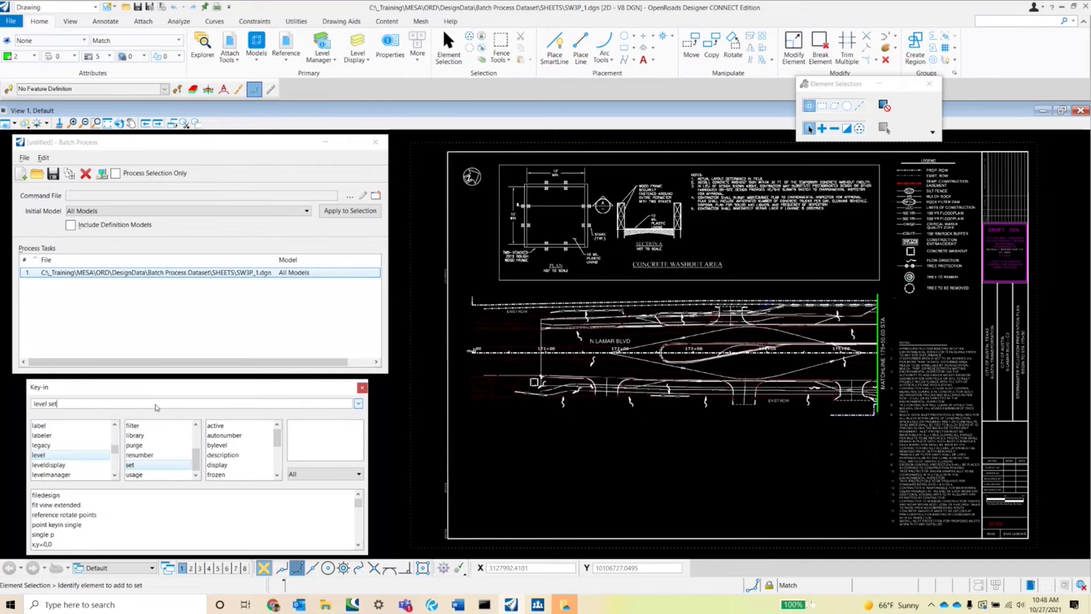
pyautogui.write(' display')
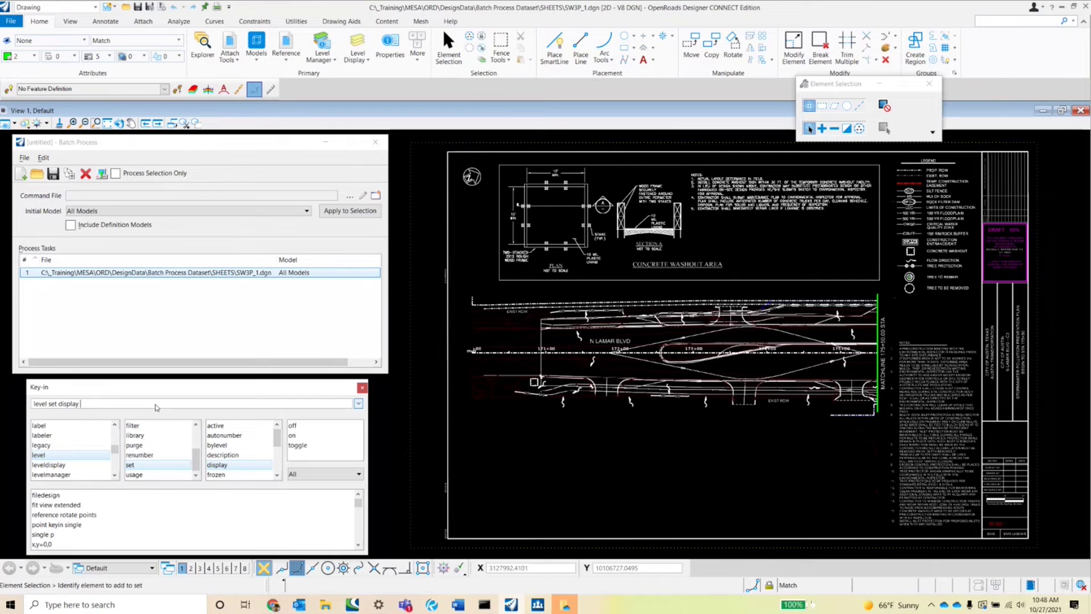
pyautogui.write('ON')
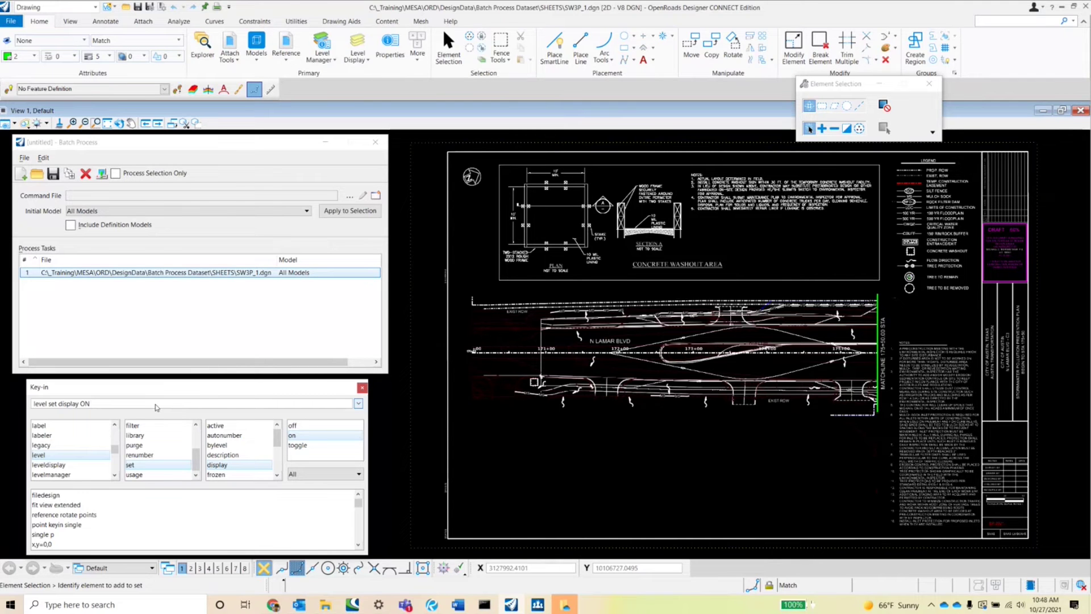
pyautogui.write('Dim')
pyautogui.press('Return')
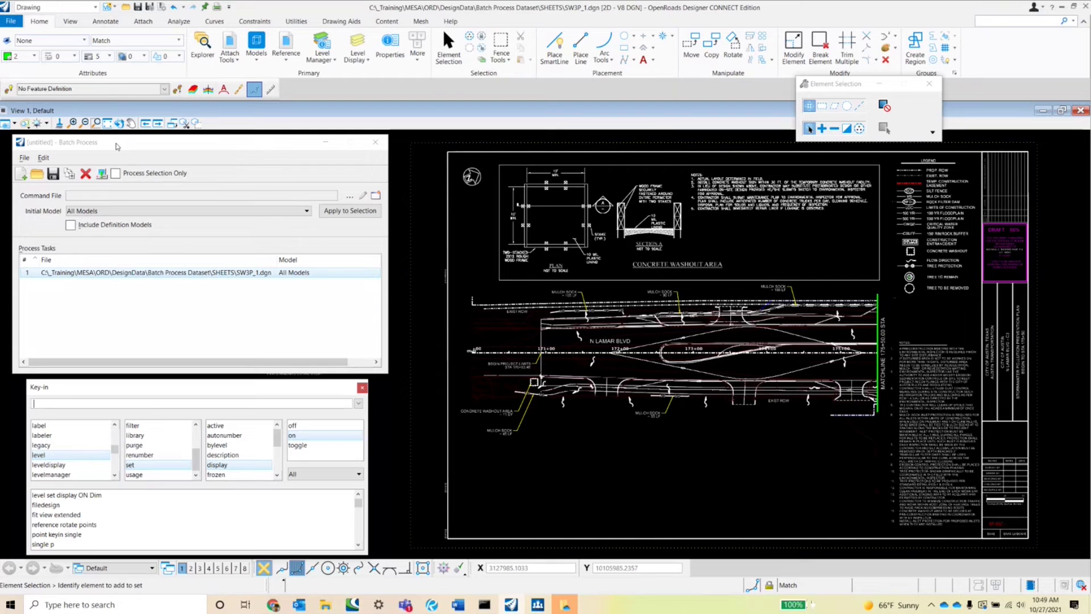
# Step: Start a new batch command file and browse from the C: drive into the _Training folder
pyautogui.click(374, 197)
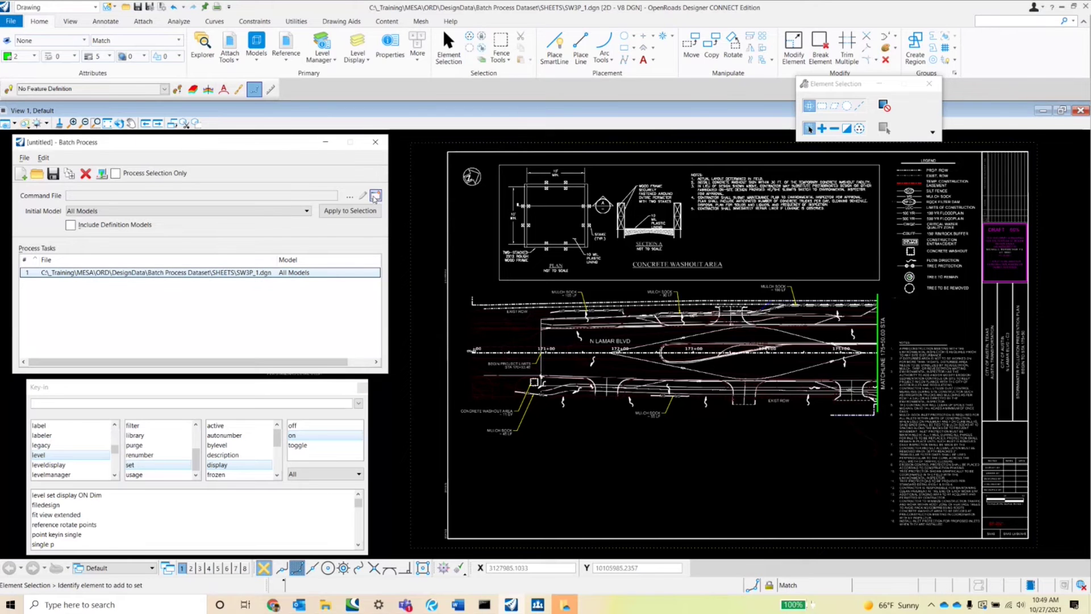
pyautogui.moveTo(676, 88); pyautogui.dragTo(589, 149)
pyautogui.scroll(3, 545, 230)
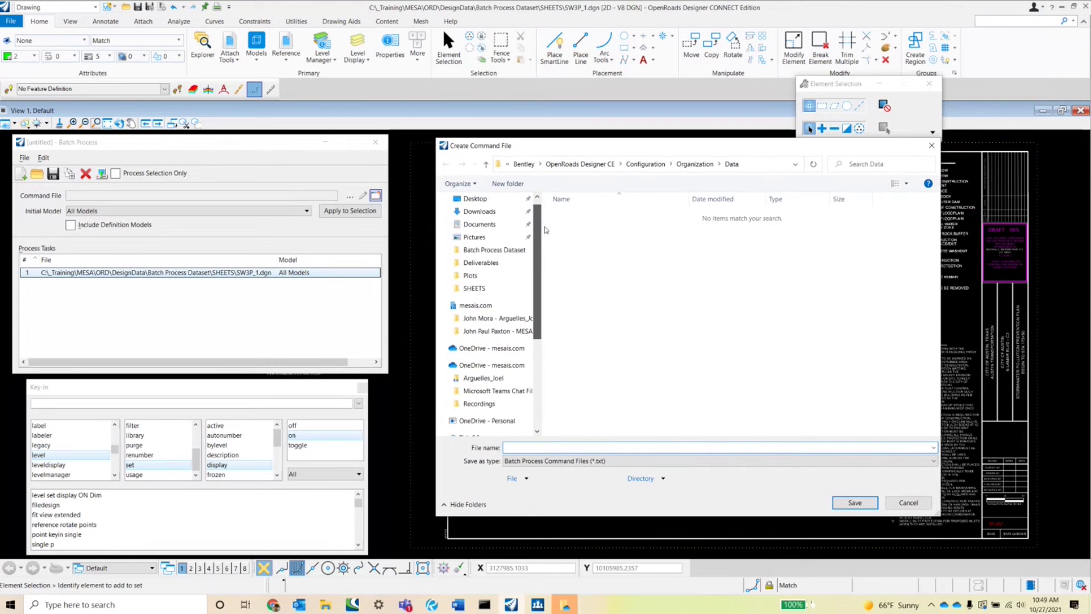
pyautogui.click(496, 250)
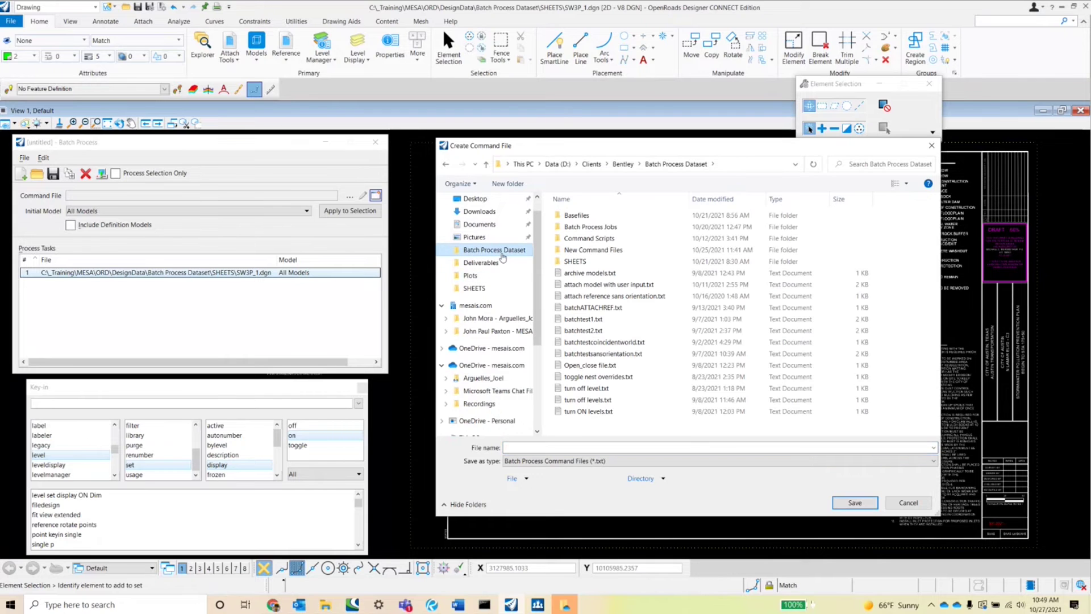
pyautogui.scroll(-4, 506, 287)
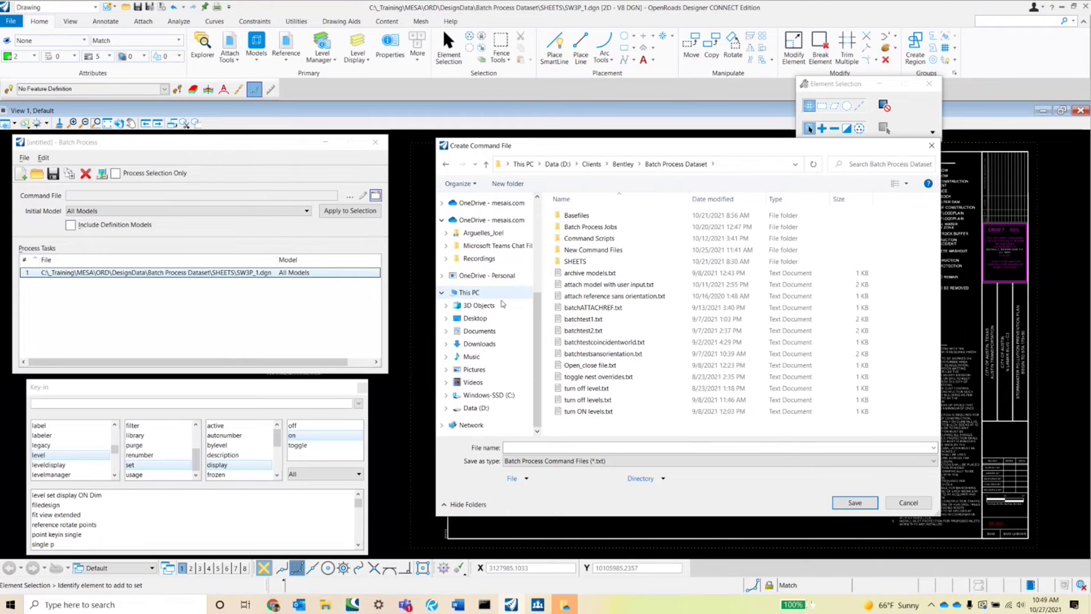
pyautogui.click(487, 395)
pyautogui.doubleClick(578, 227)
# Step: Go to Batch Process Dataset > New Command Scripts and save the file as turnONLevel
pyautogui.doubleClick(594, 220)
pyautogui.doubleClick(594, 220)
pyautogui.doubleClick(594, 220)
pyautogui.doubleClick(594, 219)
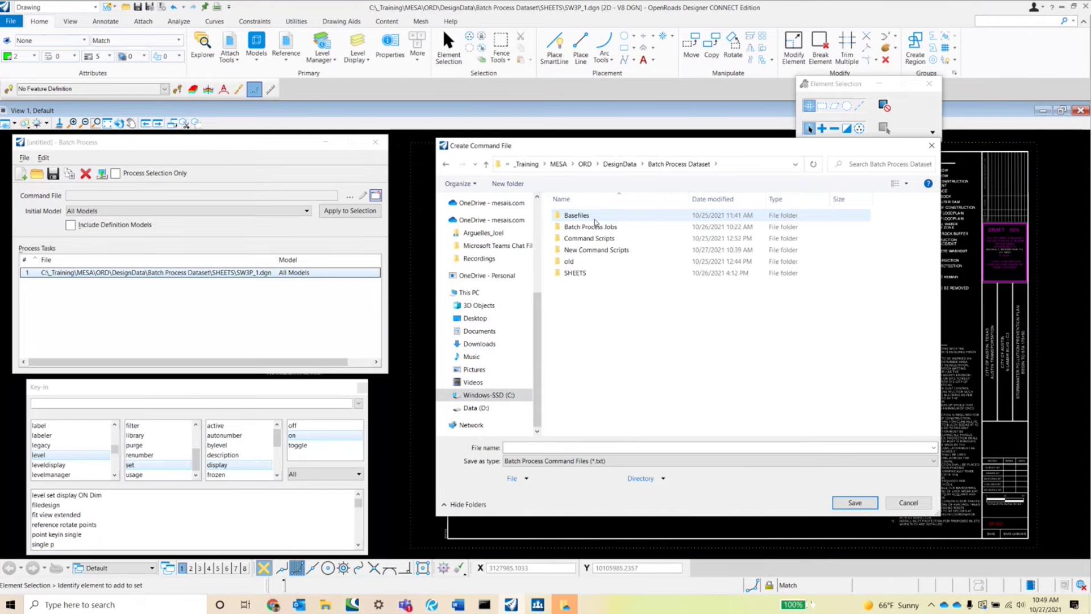
pyautogui.doubleClick(596, 250)
pyautogui.click(566, 447)
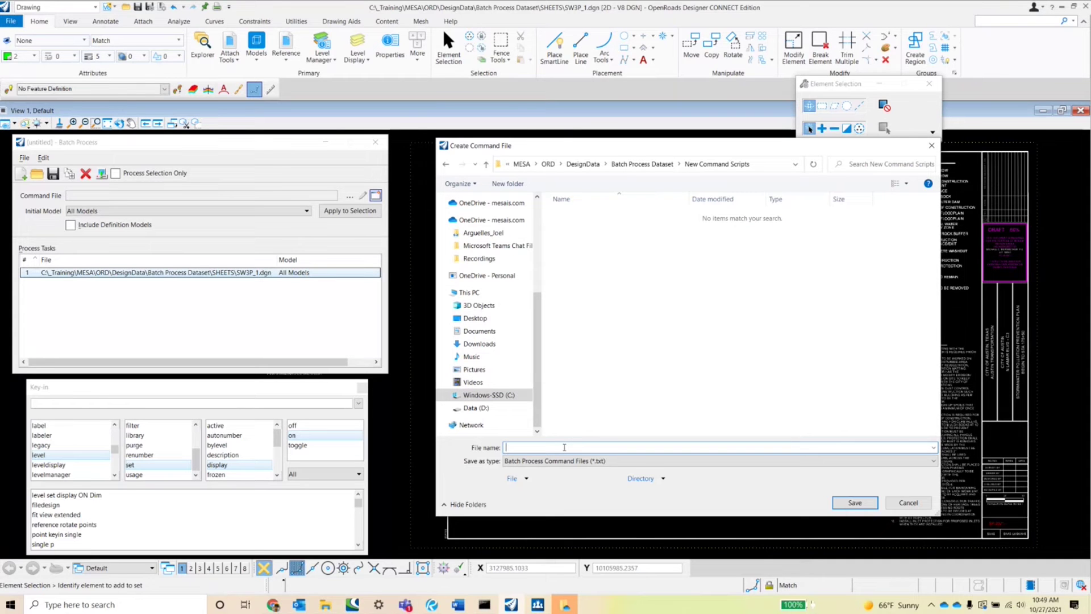
pyautogui.write('turnONLevel')
pyautogui.click(853, 504)
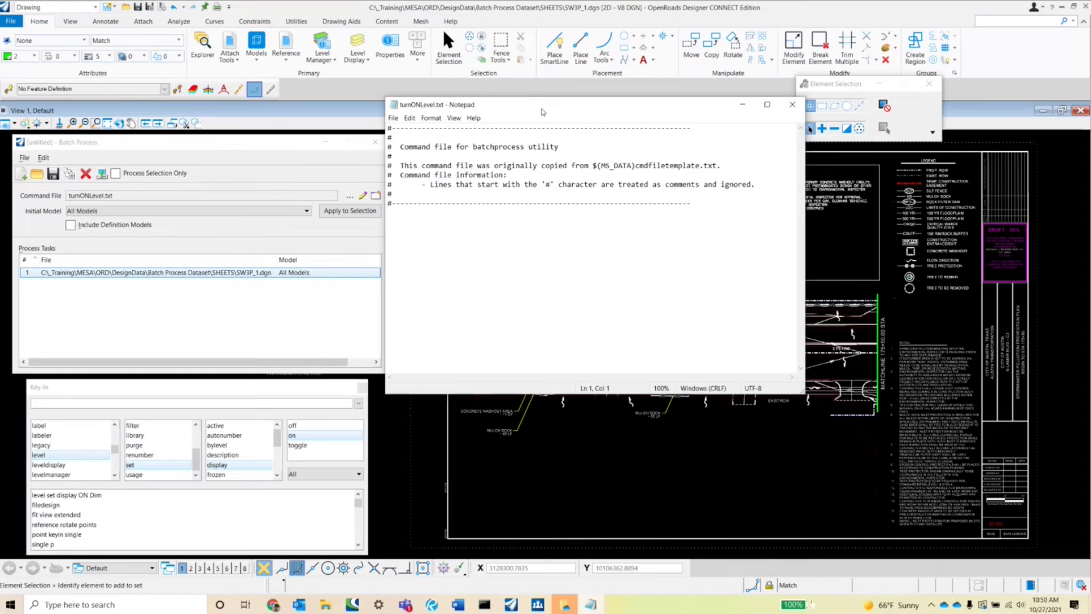
# Step: Add the line 'level set display ON Din' after the comment header, followed by a new line
pyautogui.moveTo(541, 112); pyautogui.dragTo(559, 148)
pyautogui.click(452, 271)
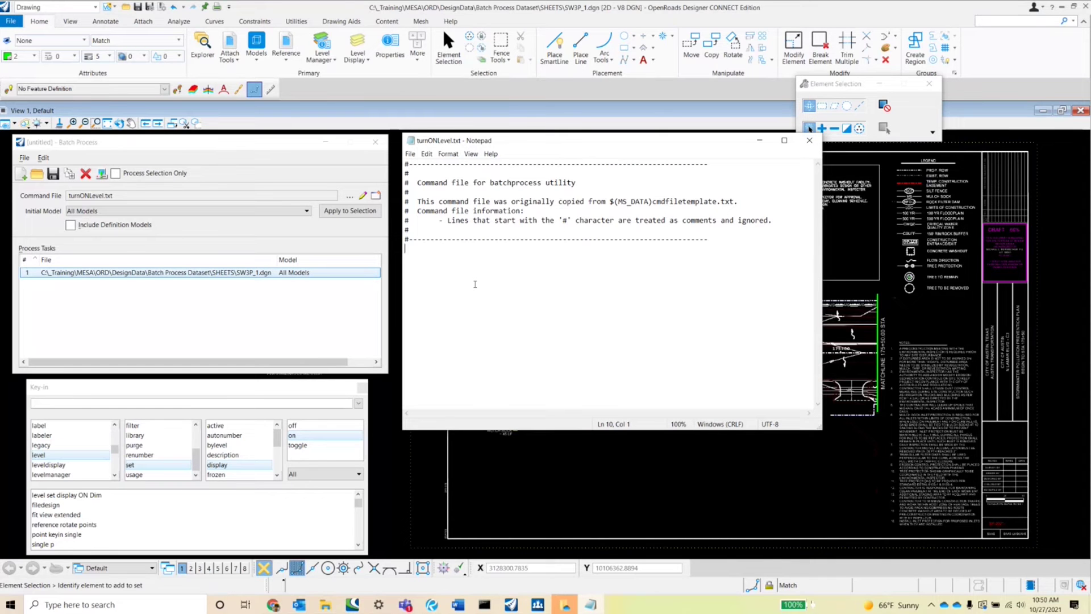
pyautogui.press('Return')
pyautogui.write('level set display ON')
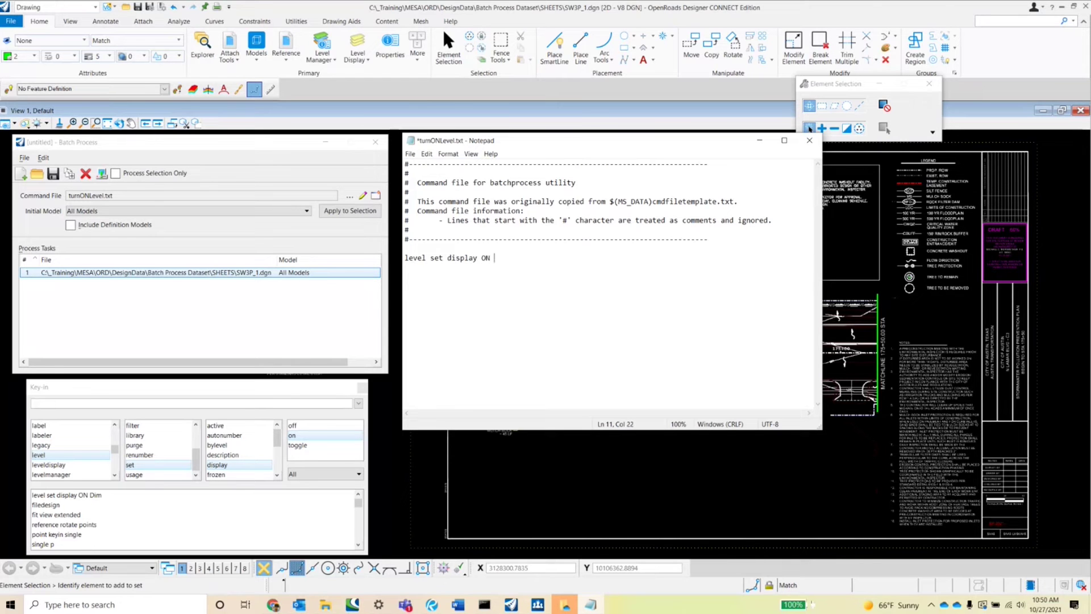
pyautogui.write(' Din')
pyautogui.press('Return')
# Step: Run the filedesign key-in to save design settings, then return to the Notepad command file
pyautogui.click(51, 407)
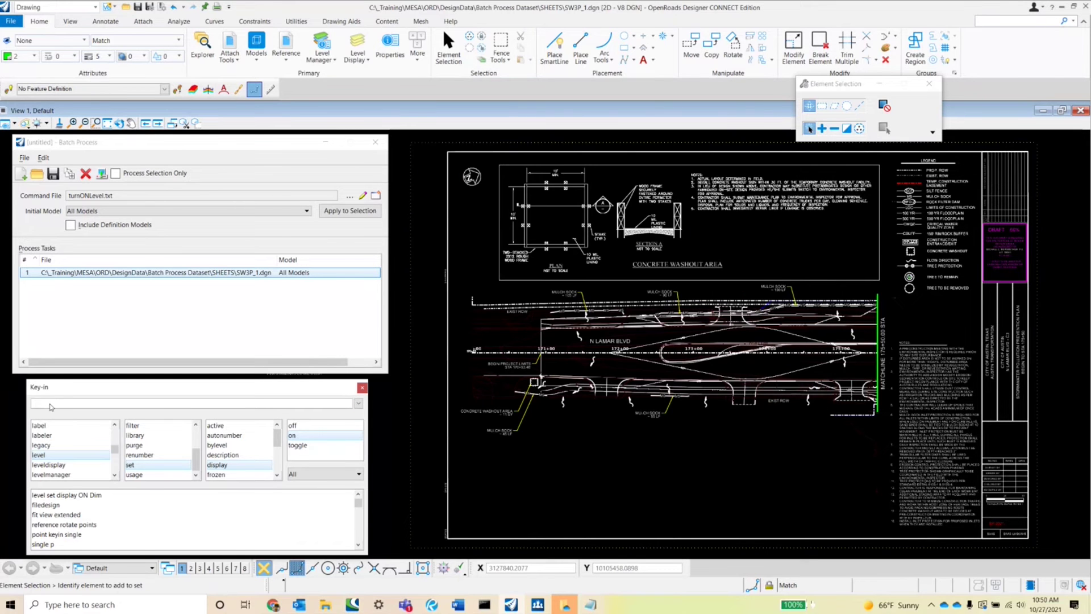
pyautogui.write('filedesign')
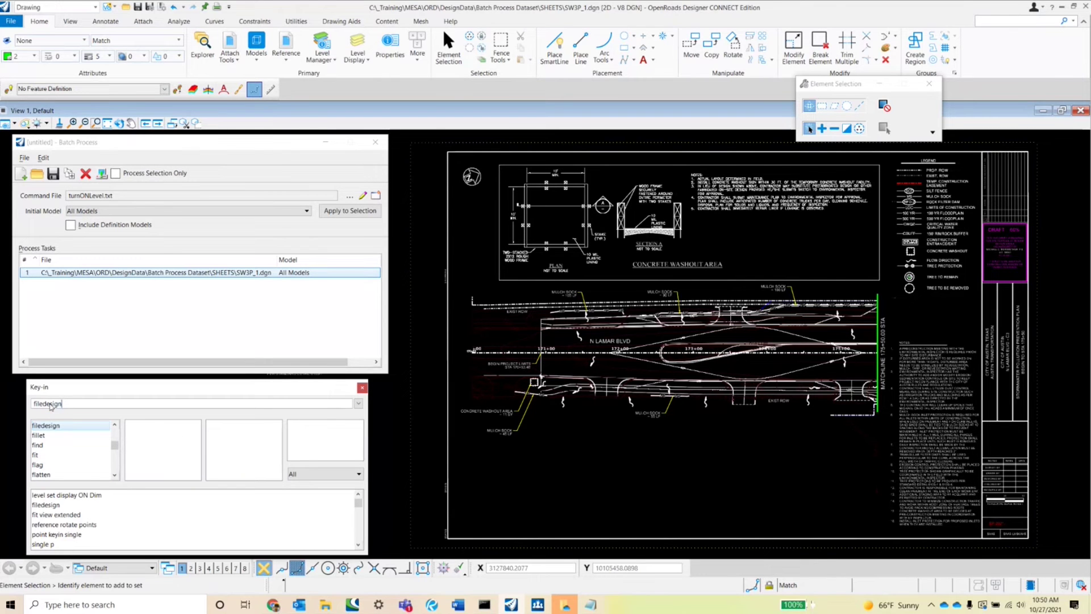
pyautogui.press('Return')
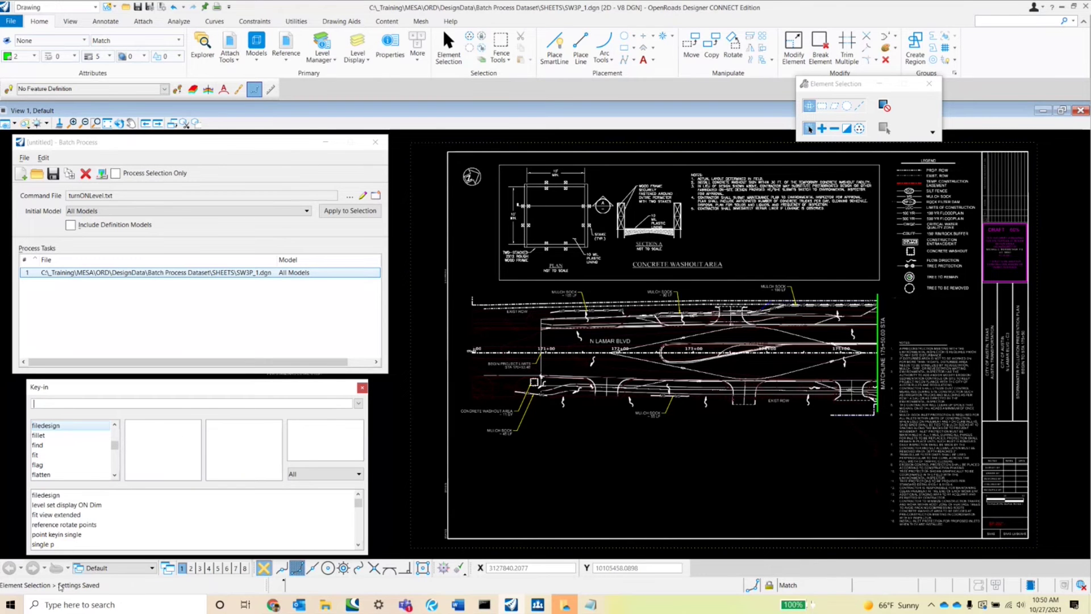
pyautogui.click(591, 604)
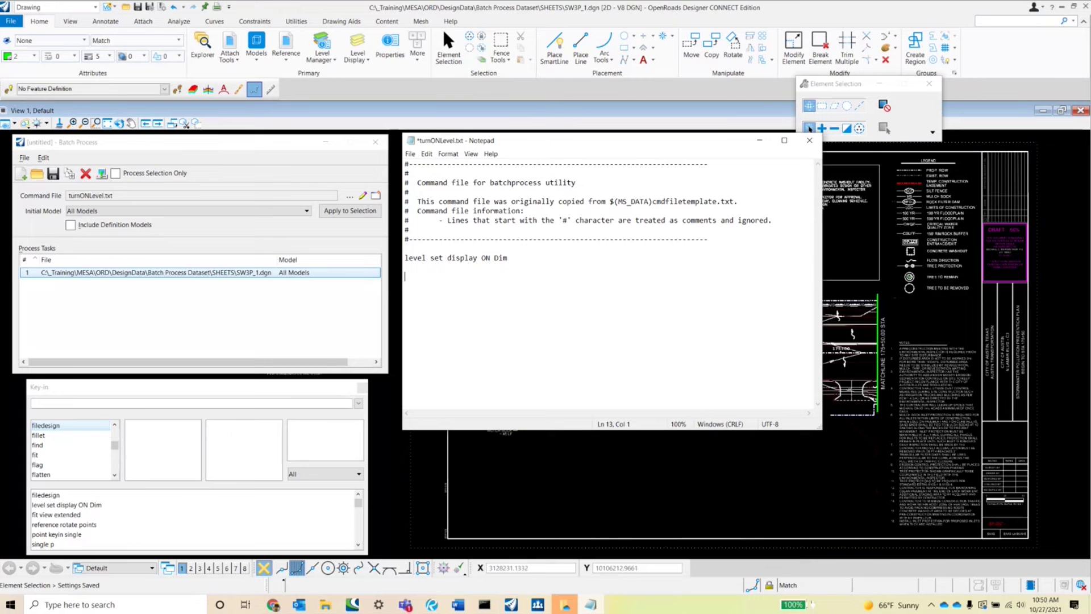
# Step: Add a Filedesign line, save turnONLevel.txt and close Notepad
pyautogui.write('Filedesign')
pyautogui.click(409, 153)
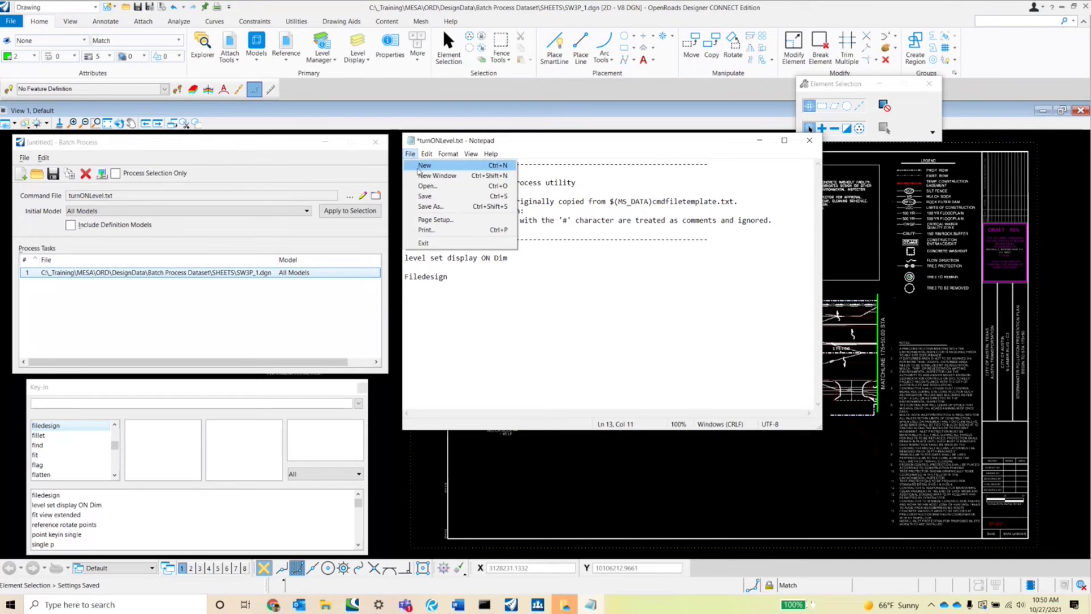
pyautogui.click(426, 196)
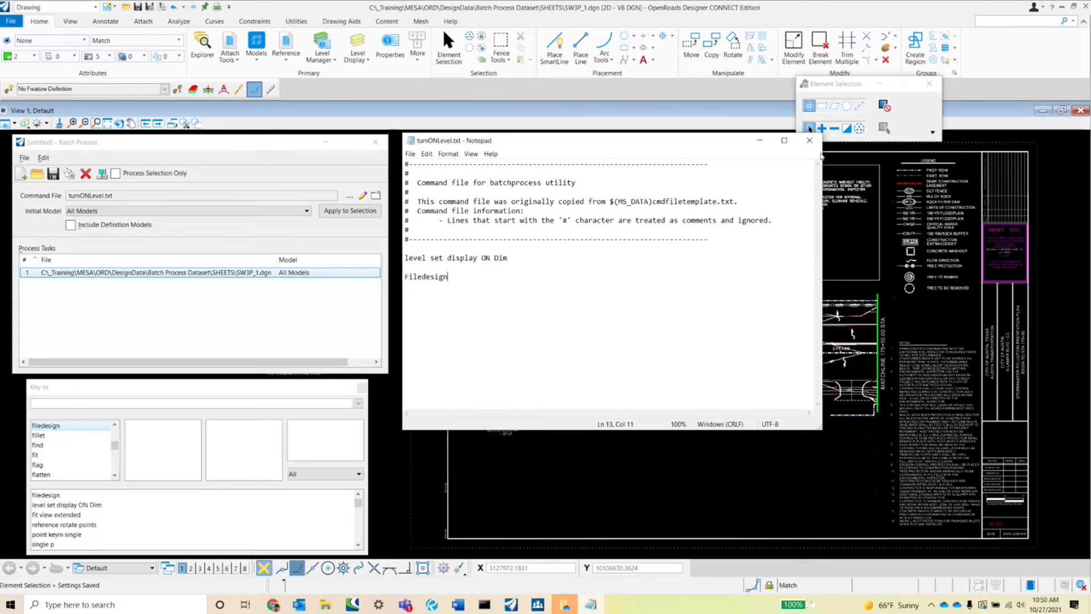
pyautogui.click(809, 141)
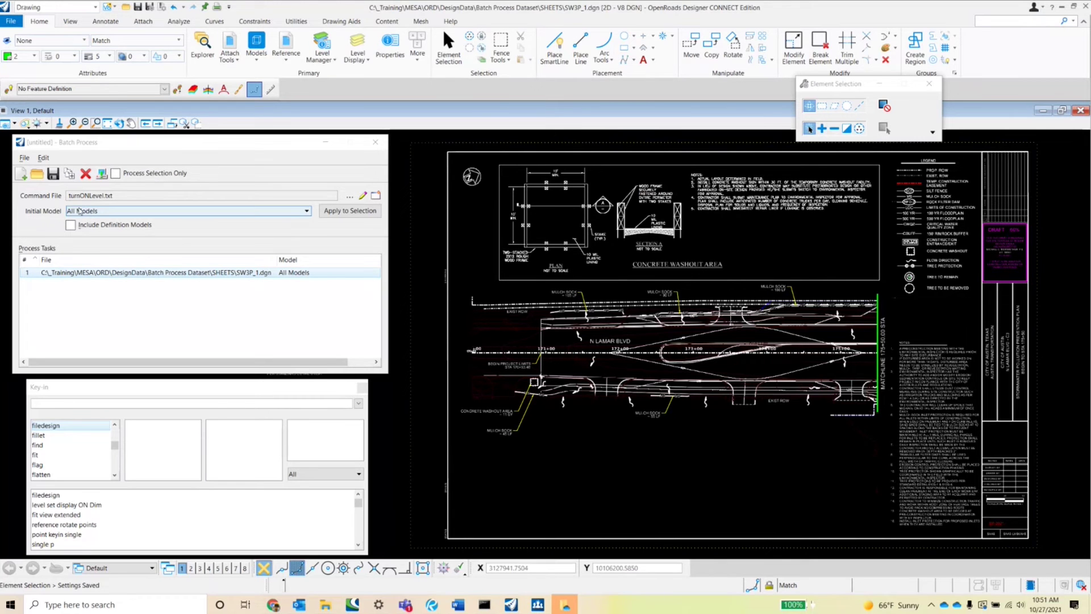
pyautogui.click(362, 196)
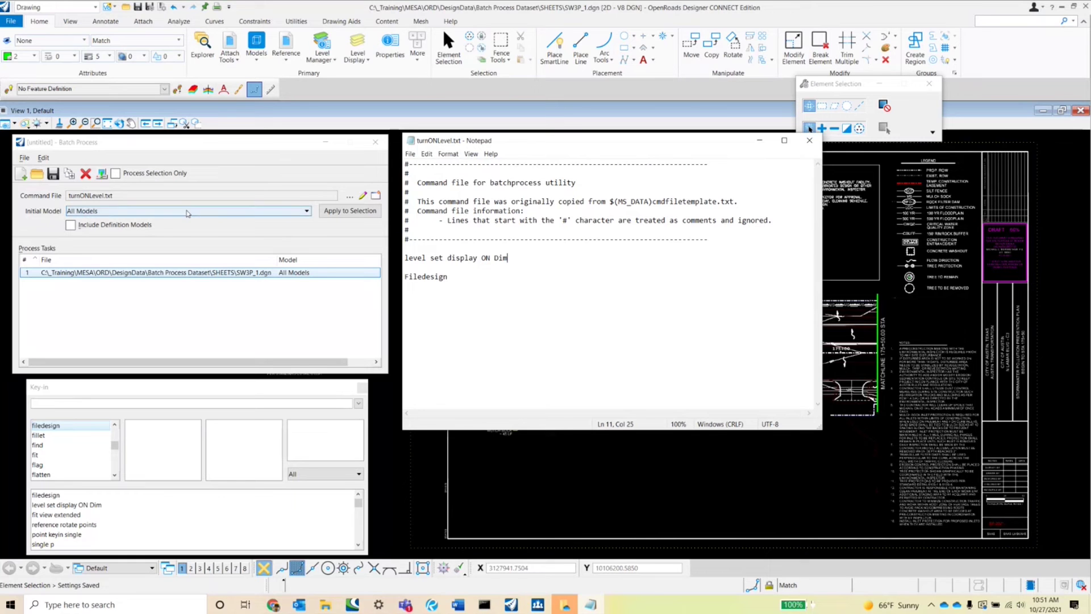
pyautogui.click(810, 141)
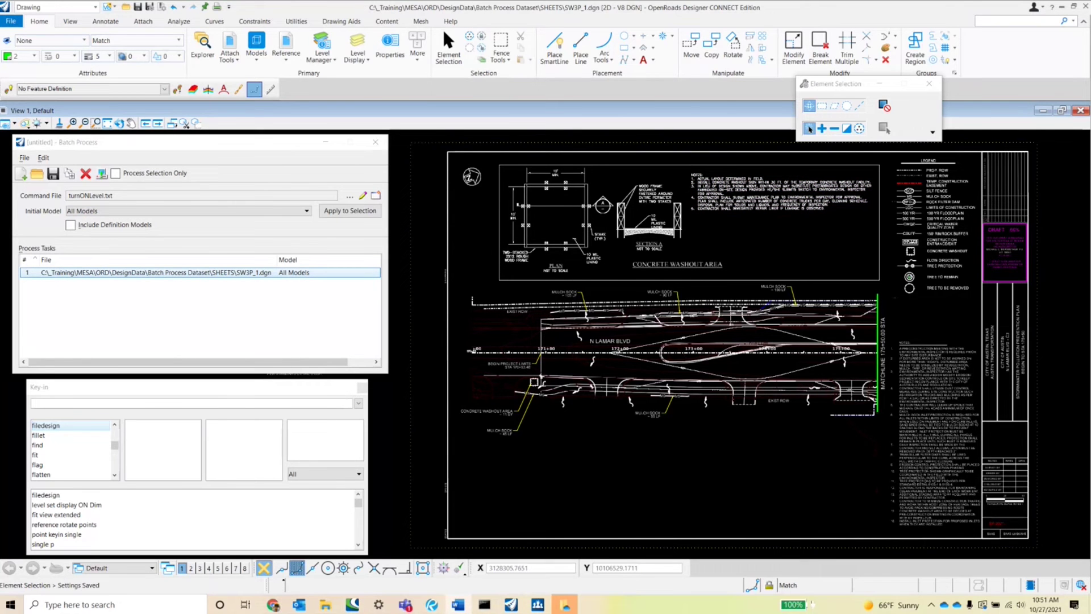
# Step: Edit the task path, replacing SW3P_1 with * so it reads SHEETS\*.dgn
pyautogui.click(223, 296)
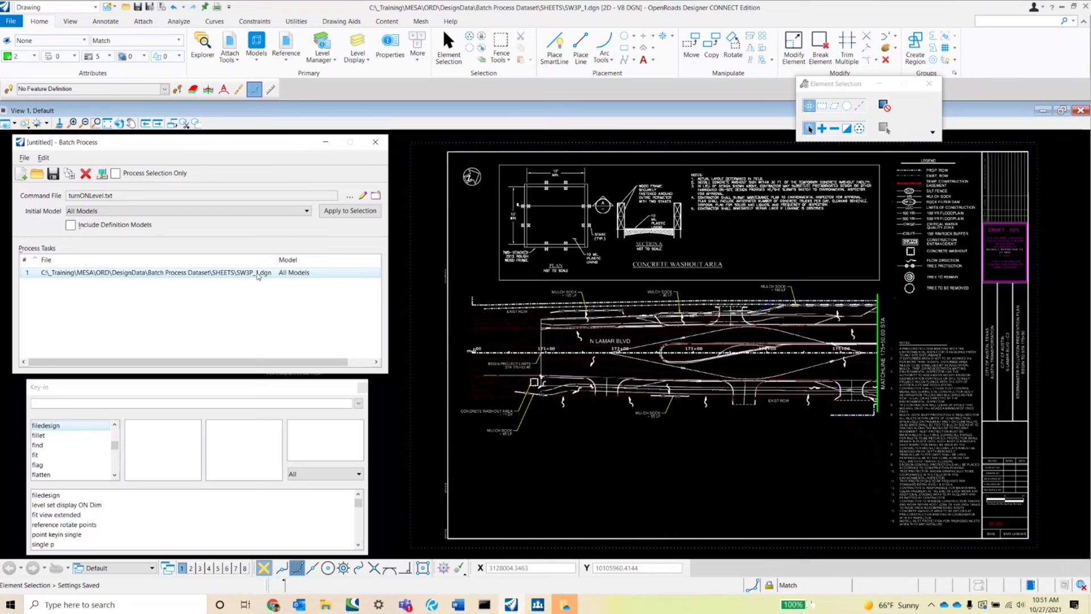
pyautogui.click(258, 275)
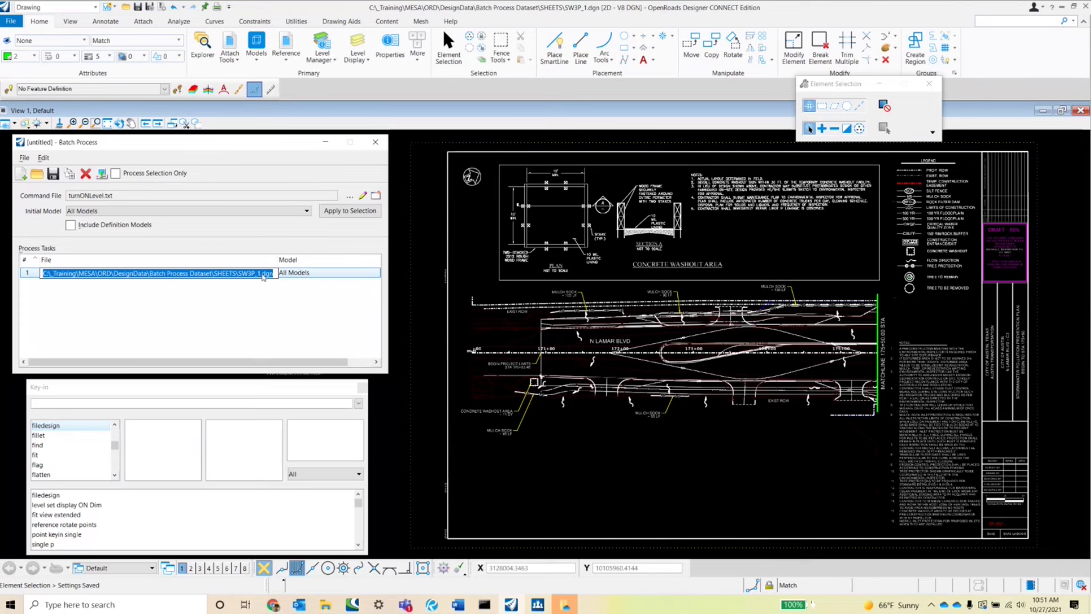
pyautogui.click(261, 275)
pyautogui.moveTo(260, 275); pyautogui.dragTo(241, 276)
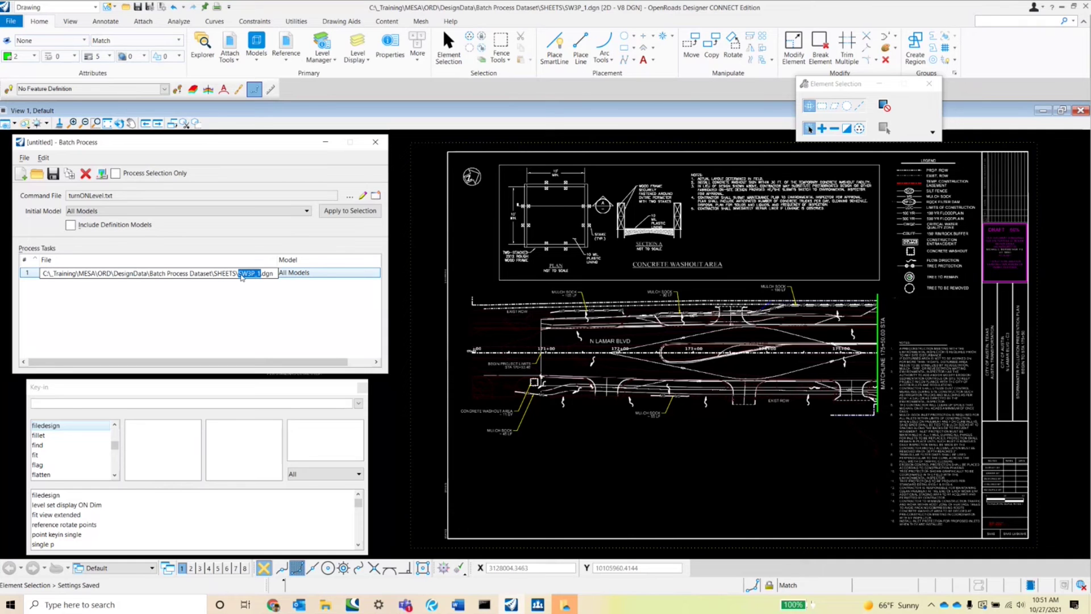
pyautogui.write('*')
pyautogui.click(208, 317)
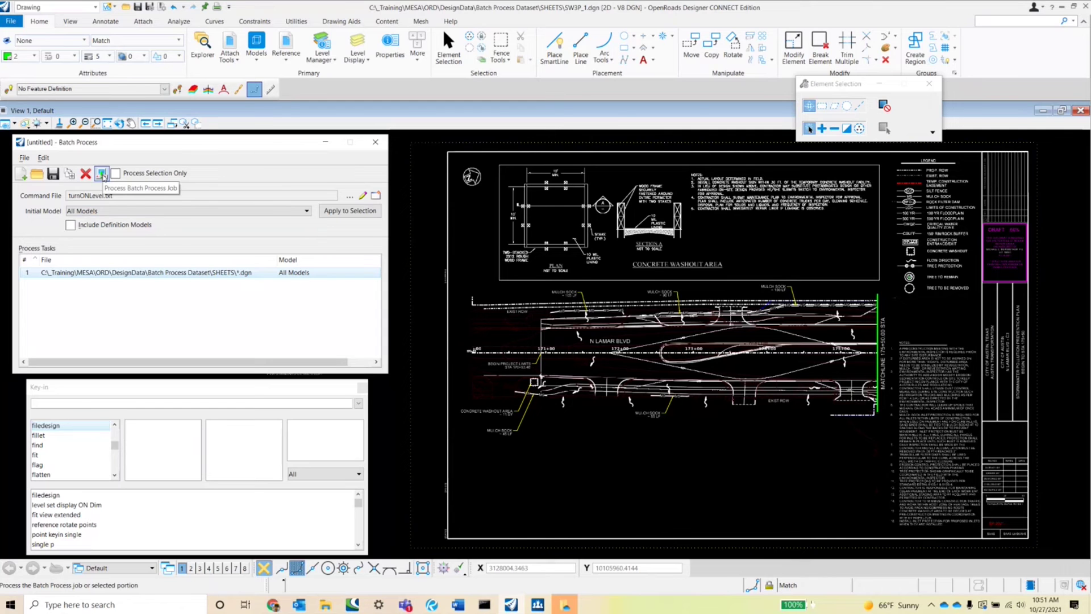
# Step: Process the batch job and move the Files to Process list of 11 pending sheets aside
pyautogui.click(102, 174)
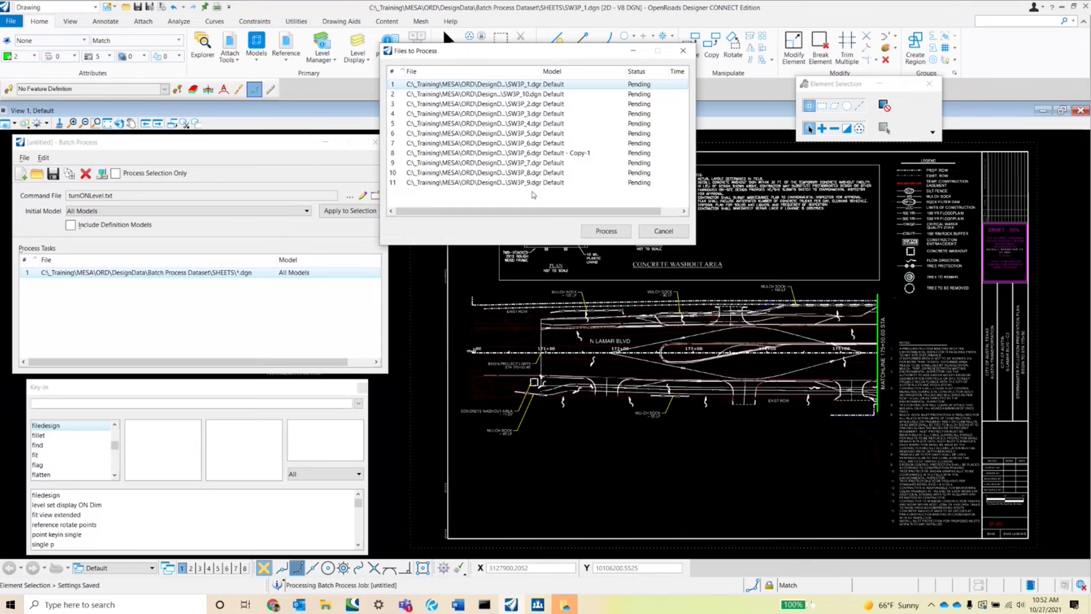
pyautogui.moveTo(540, 55); pyautogui.dragTo(584, 62)
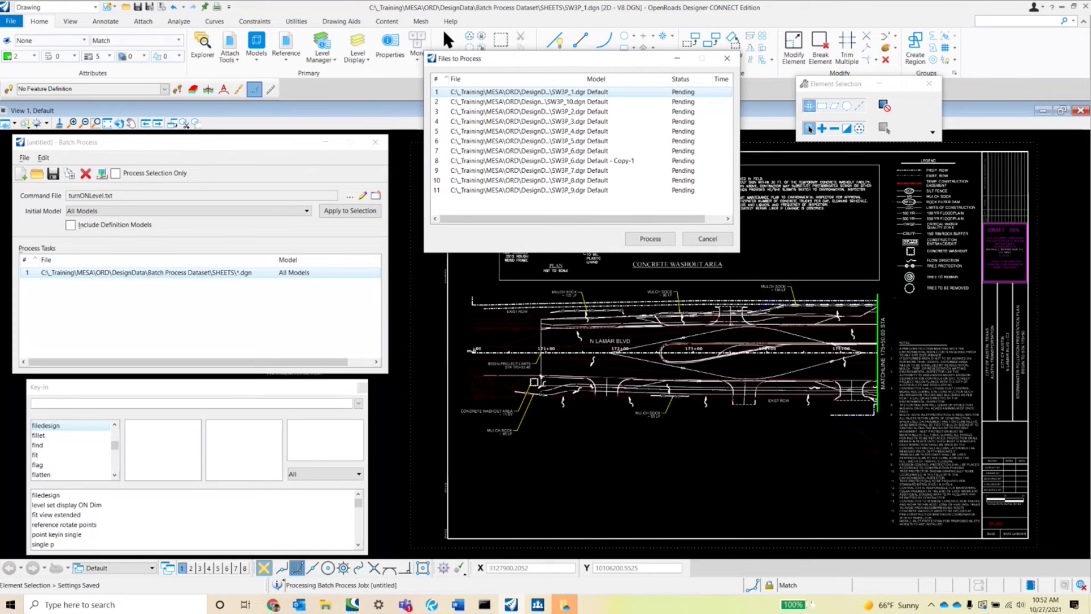
# Step: Run the batch job on the 11 queued SW3P sheet files until all read Processed
pyautogui.click(650, 239)
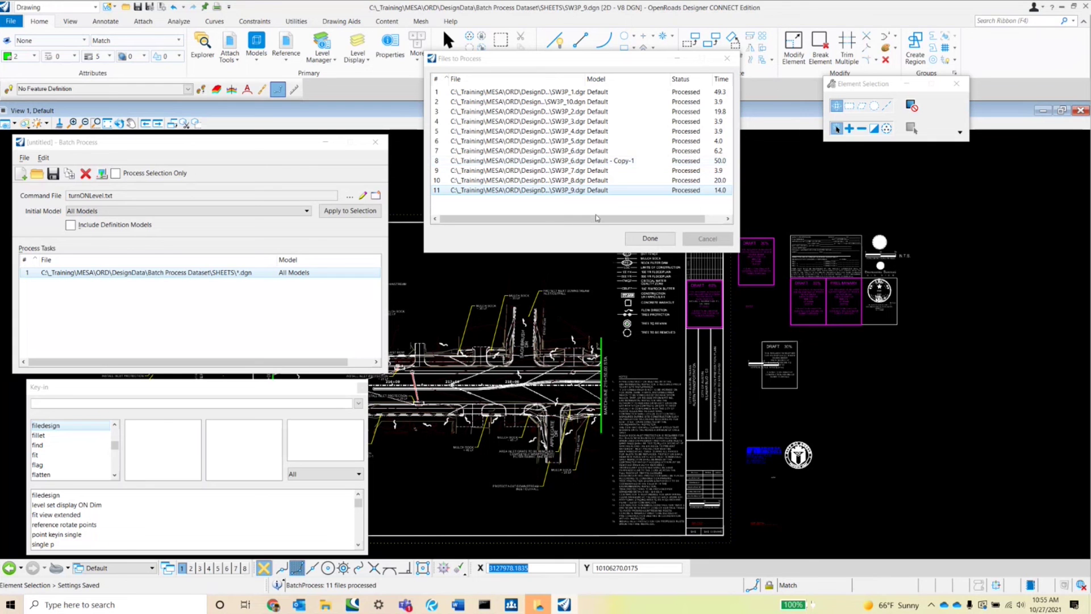
# Step: Dismiss the completed Files to Process list and zoom into the SW3P_9 sheet
pyautogui.click(651, 239)
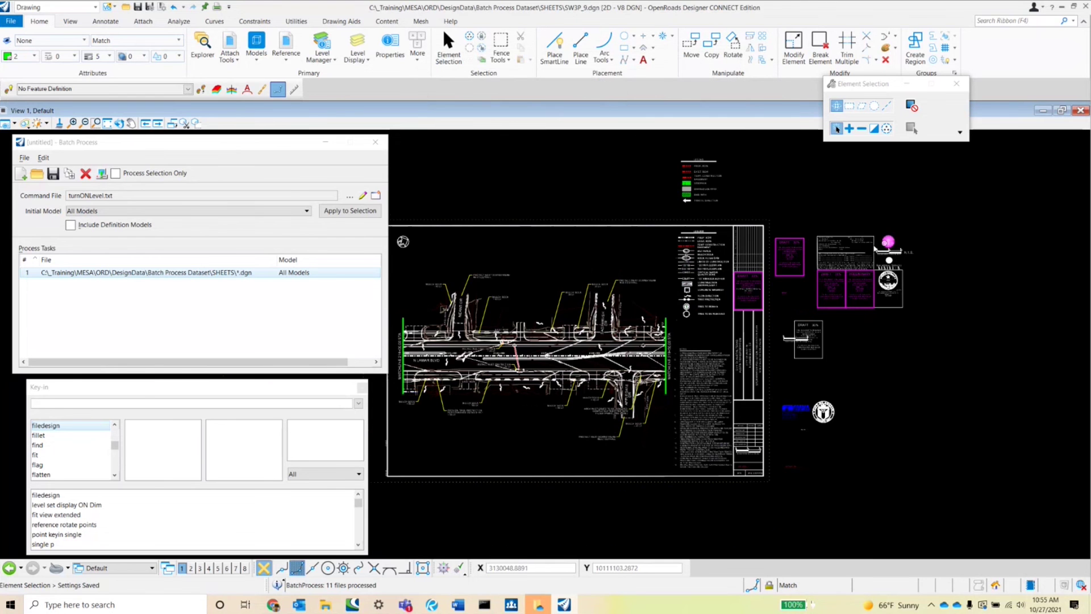
pyautogui.scroll(1, 626, 280)
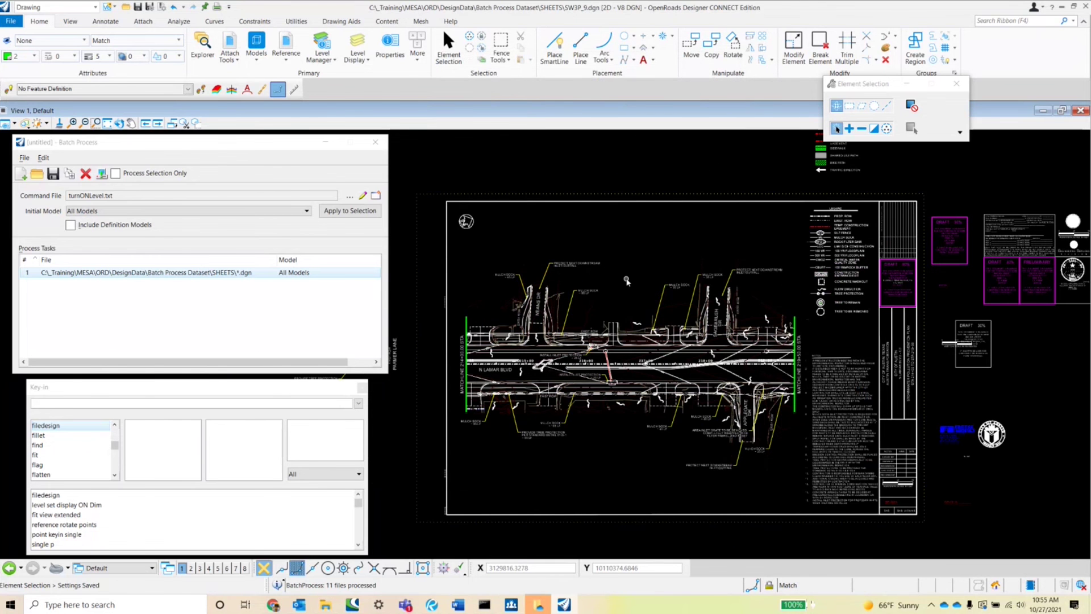